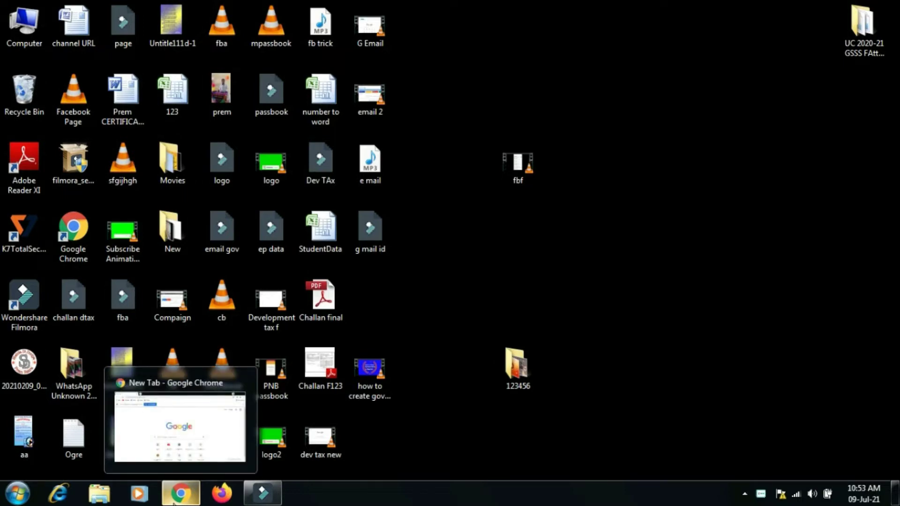
Restore the Google Chrome window showing the New Tab page
left_click(185, 503)
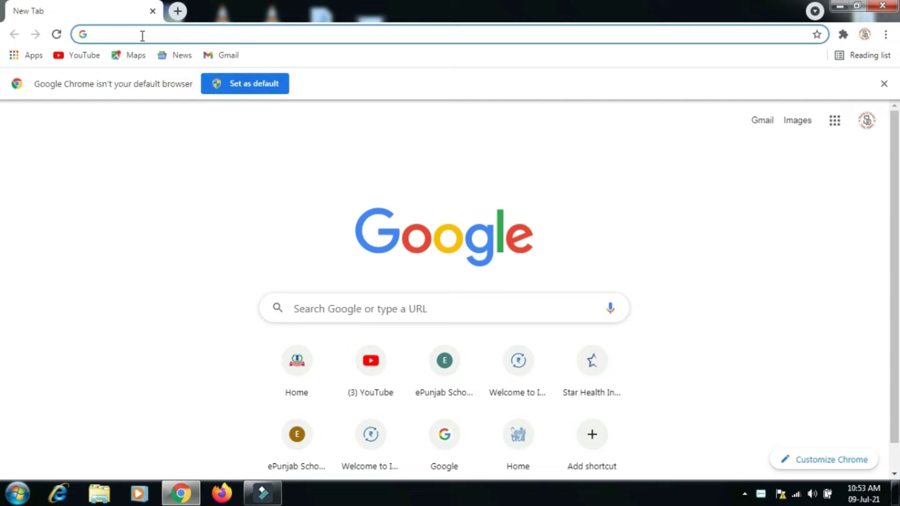
Search Google for 'ehrms punjab' and open the official iHRMS Punjab site at hrms.punjab.gov.in
type("ehrm")
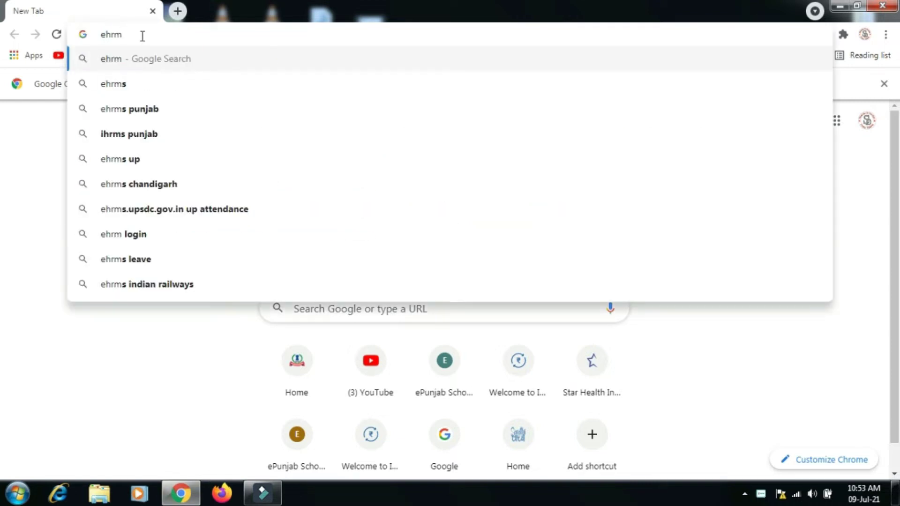
type("s")
key("Down")
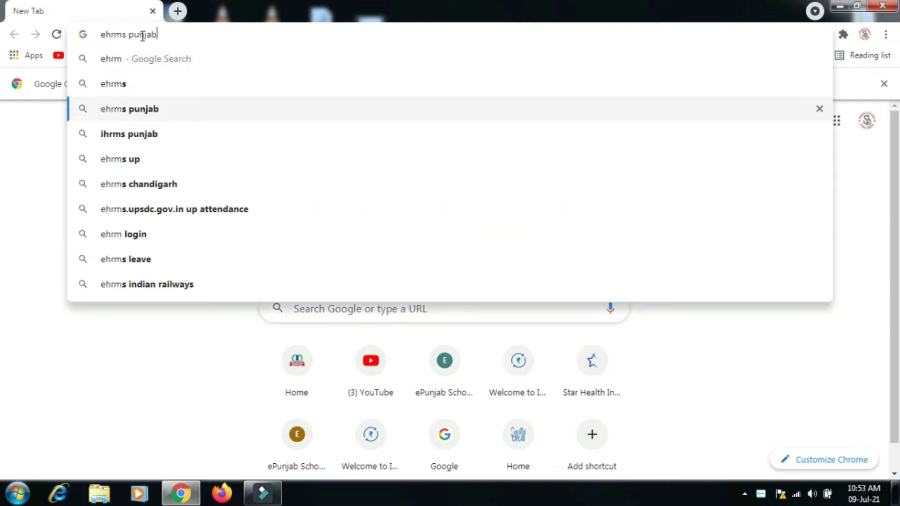
key("Return")
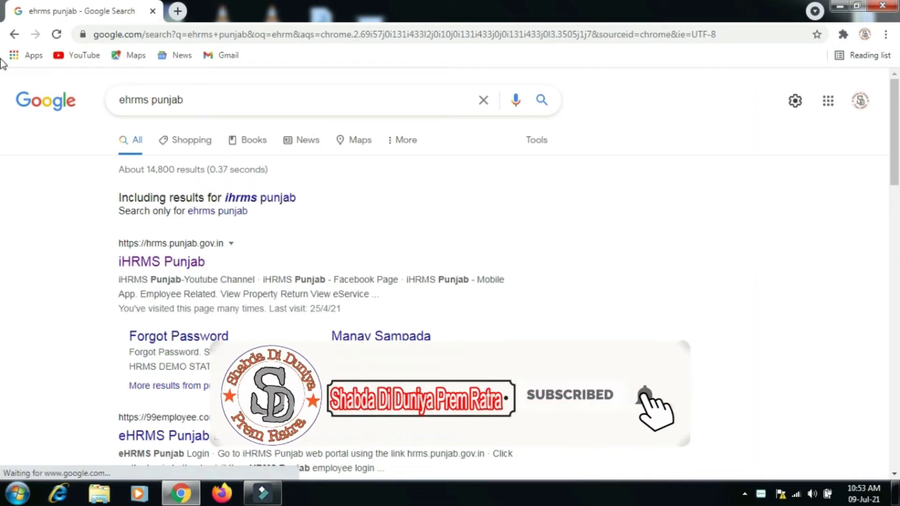
left_click(176, 264)
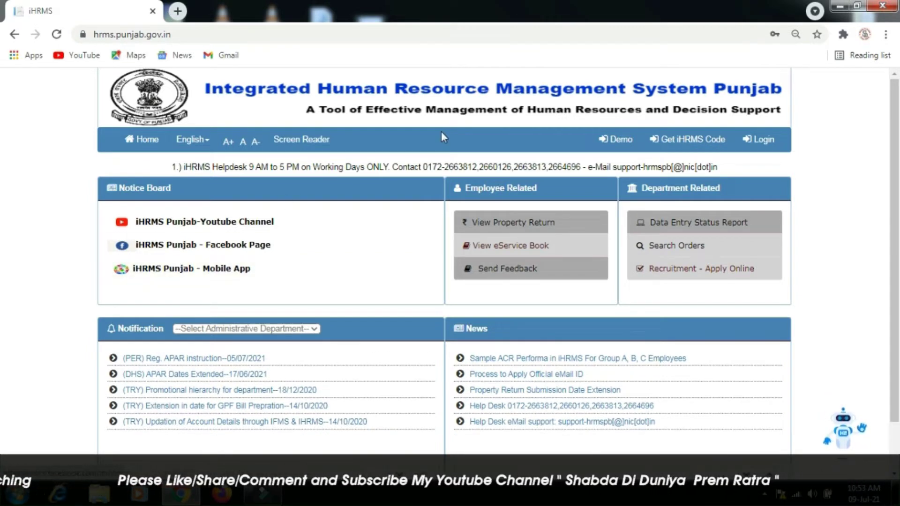
Open the Authorized Login form from the iHRMS Punjab home page menu
left_click(758, 137)
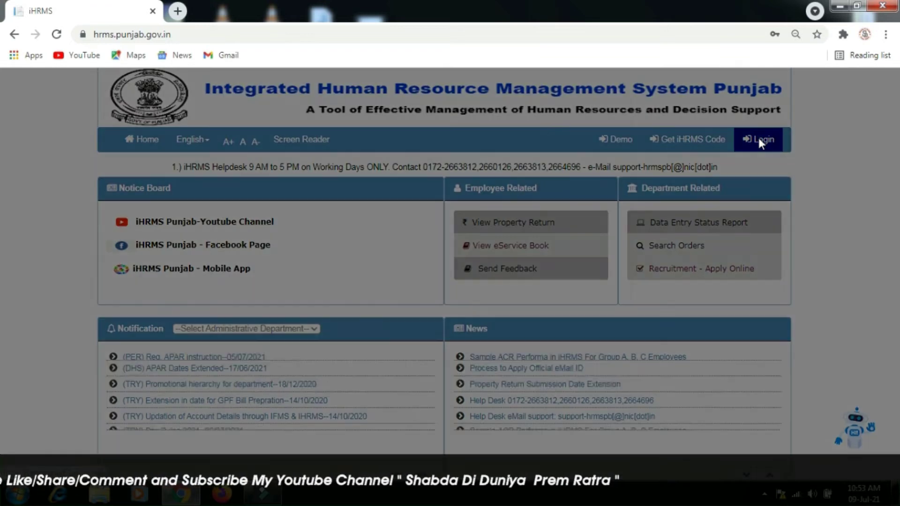
Log in with the HRMS code user ID, the browser-saved password and the captcha text
left_click(387, 196)
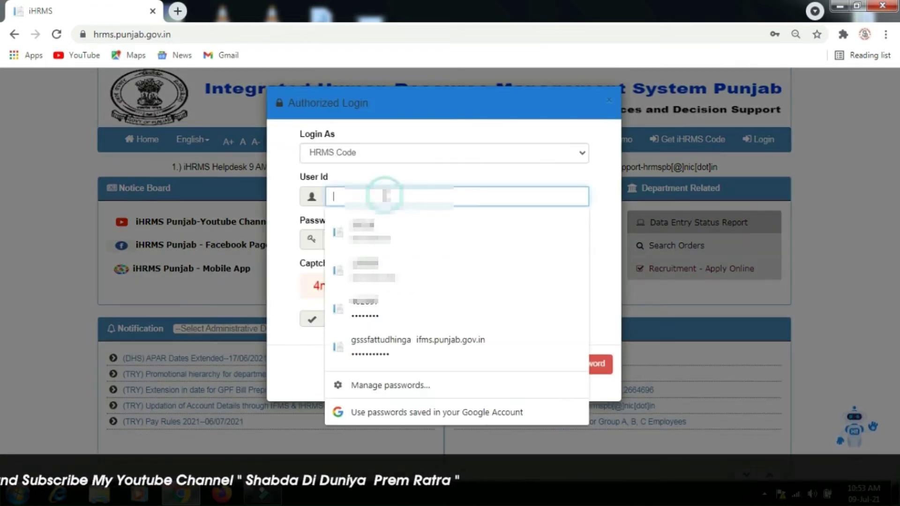
type("292")
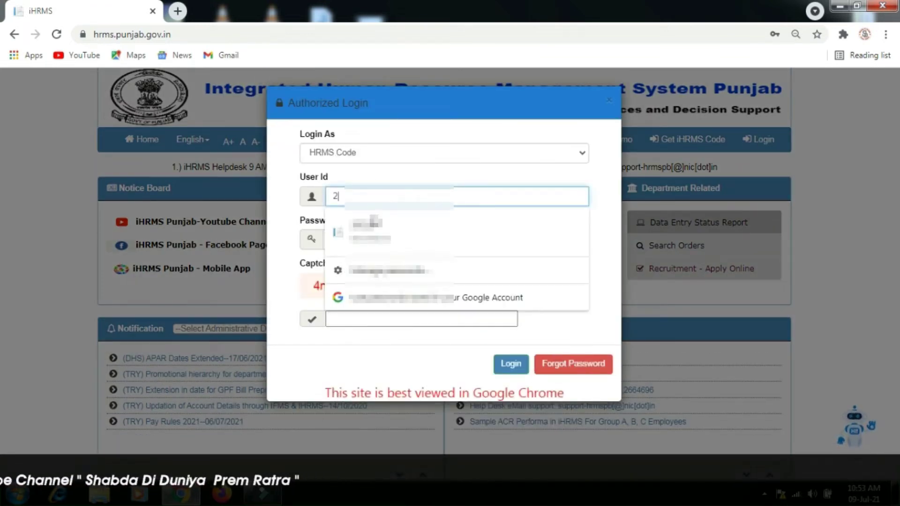
left_click(370, 232)
left_click(347, 312)
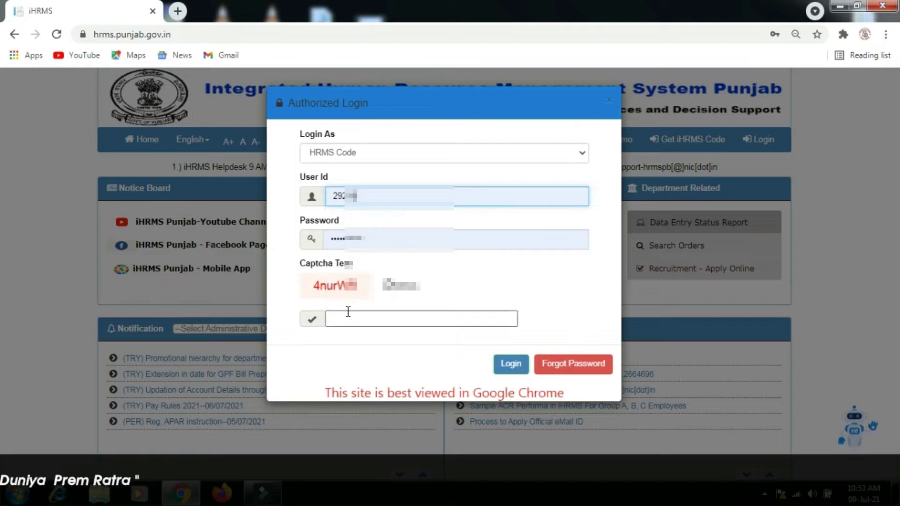
type("4nur")
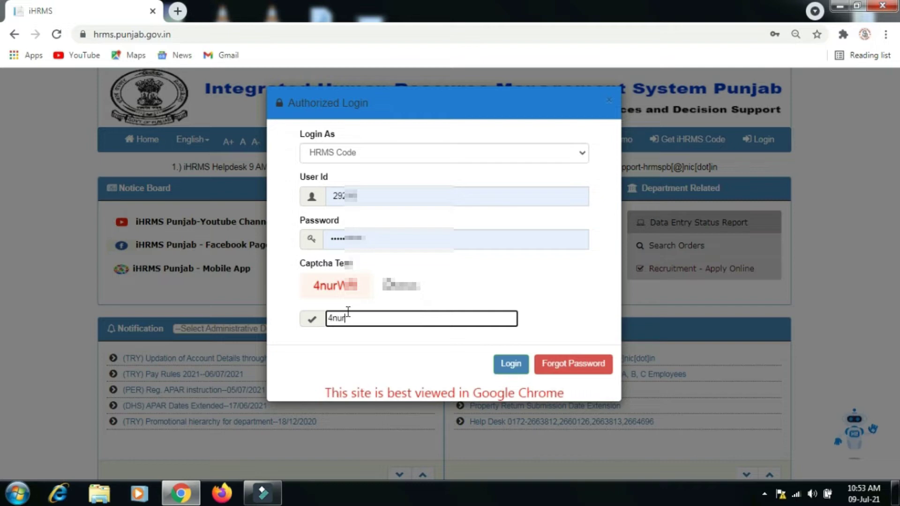
type("WR")
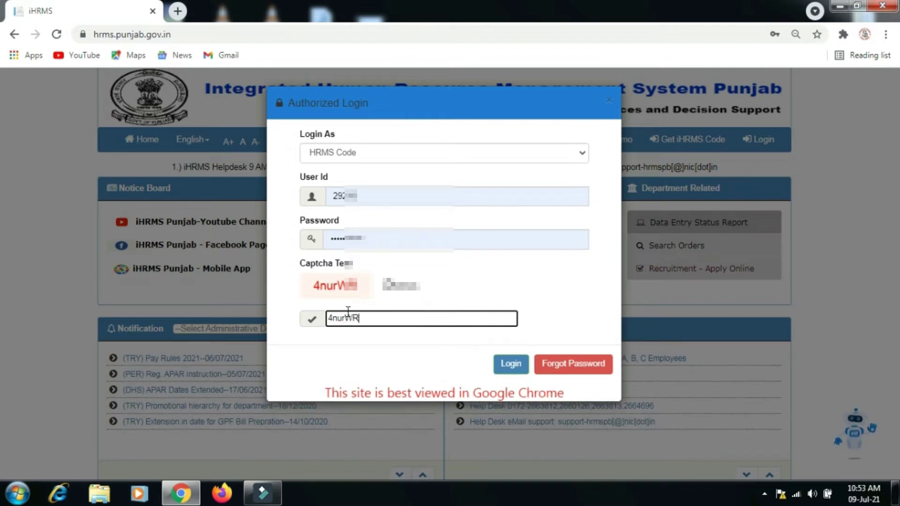
left_click(506, 368)
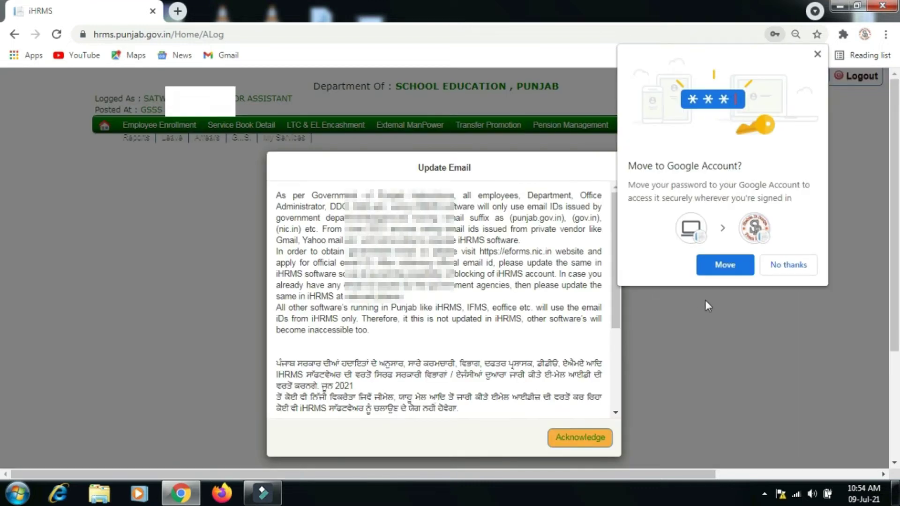
Decline moving the saved password to Google and acknowledge the Update Email notice
left_click(777, 266)
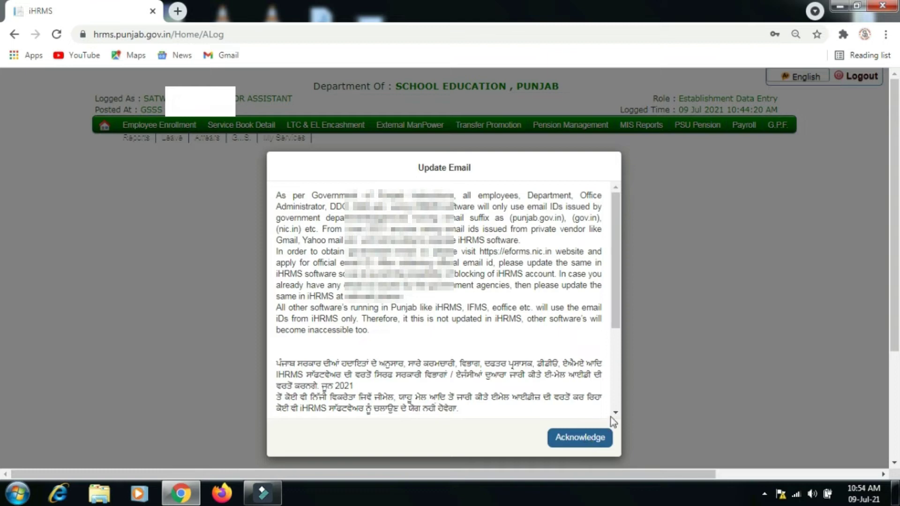
scroll(614, 307, "down", 3)
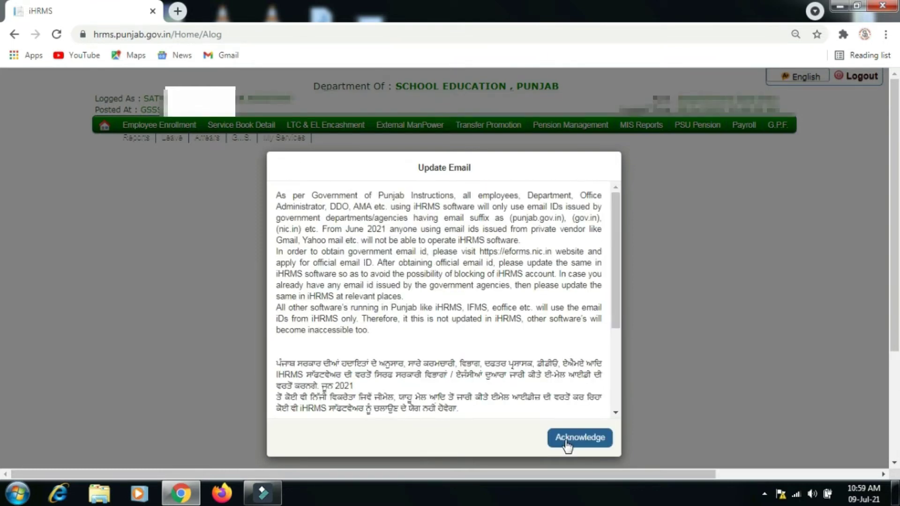
left_click(566, 443)
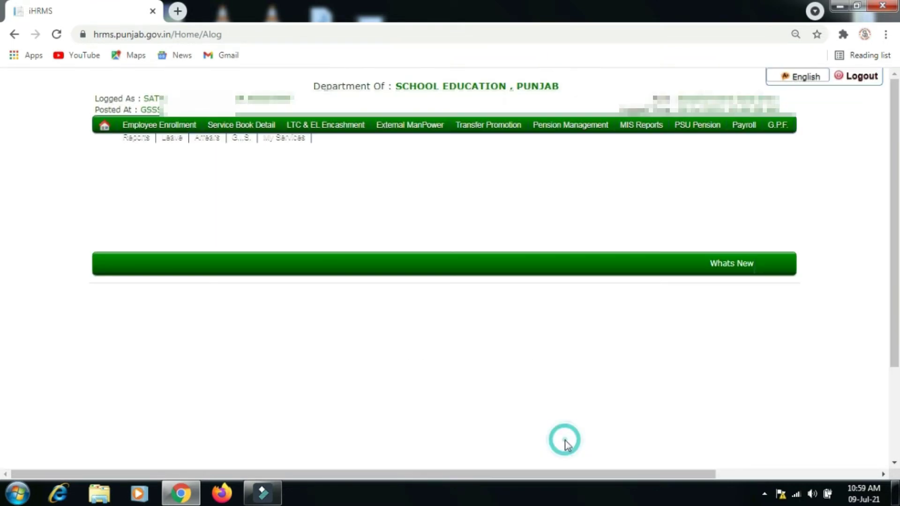
On Update Info, fetch the employee's details by name and expand the 'What to modify' dropdown
mouse_move(152, 133)
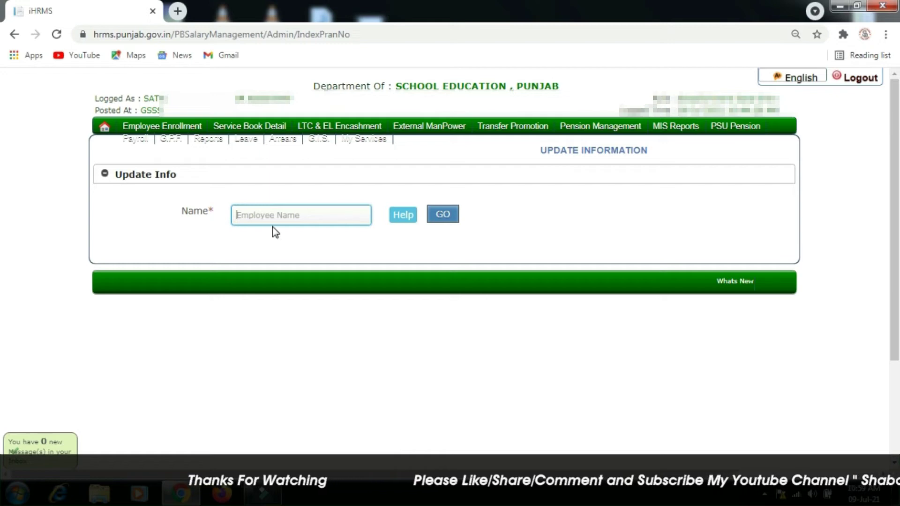
type("SATW")
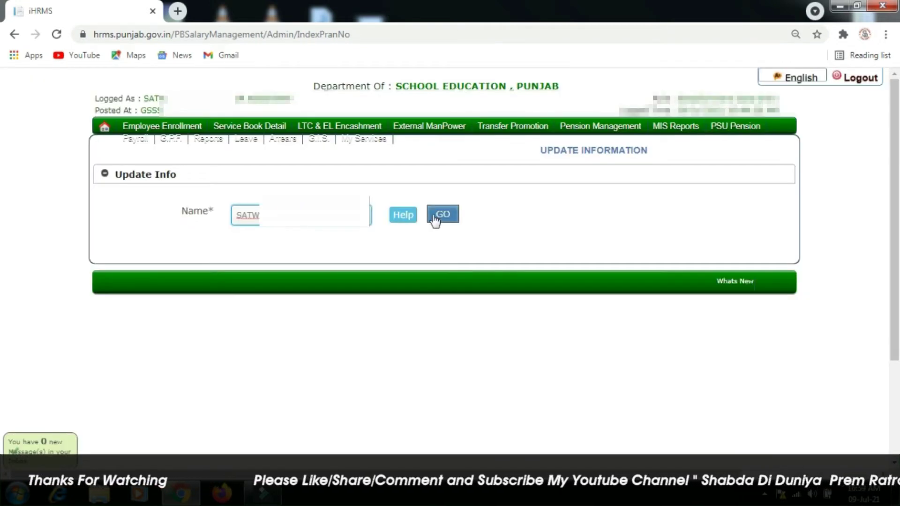
left_click(436, 218)
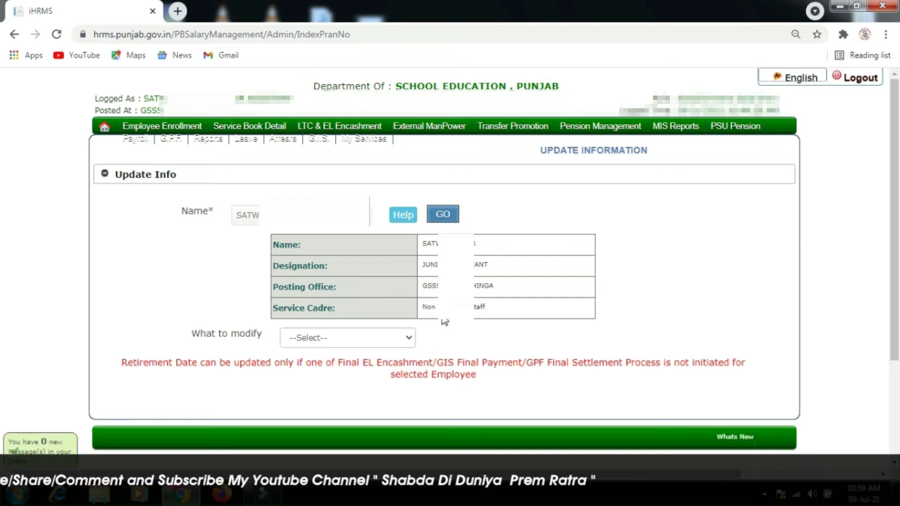
scroll(895, 210, "down", 2)
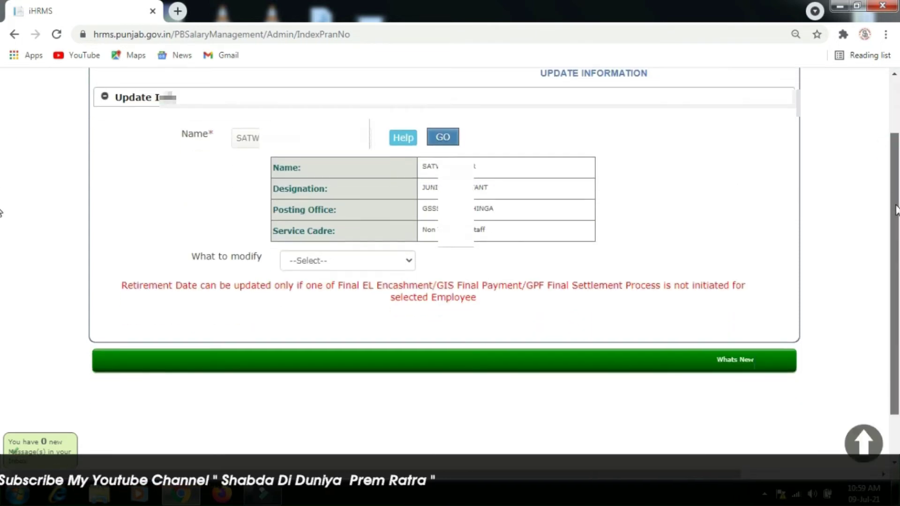
left_click(409, 261)
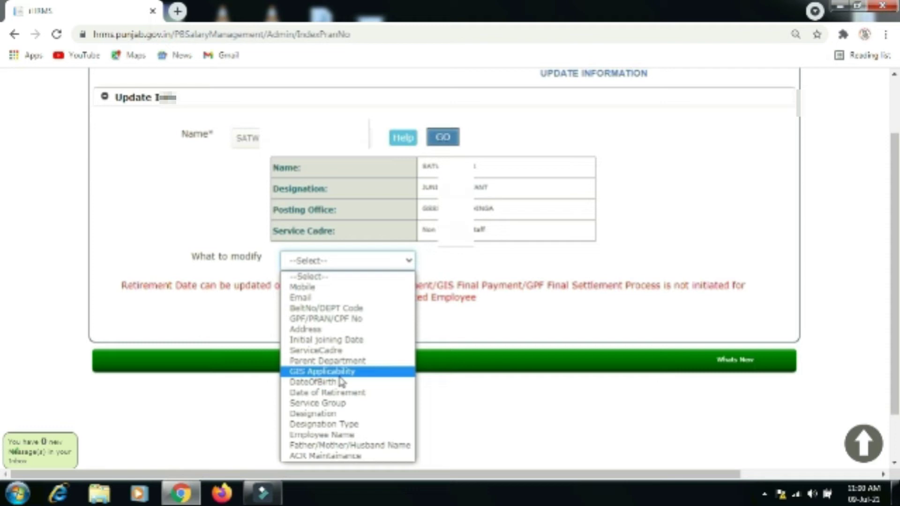
left_click(336, 382)
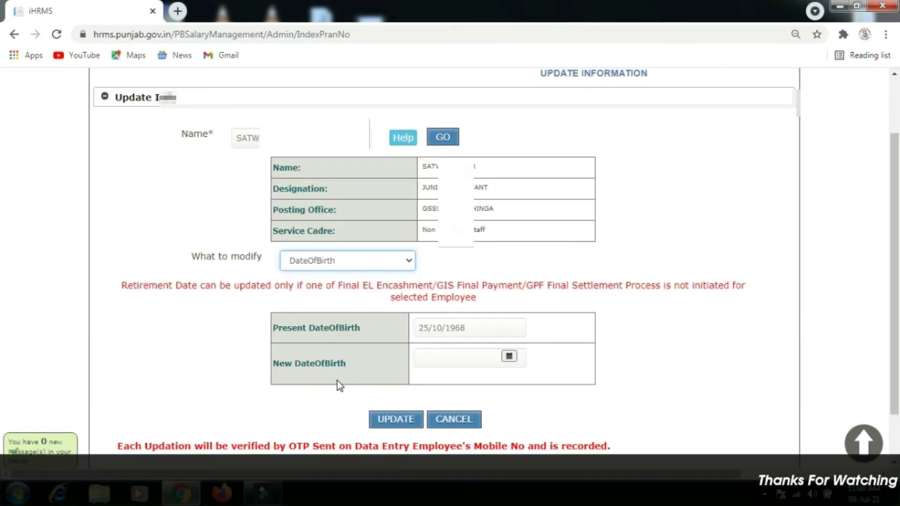
left_click(423, 358)
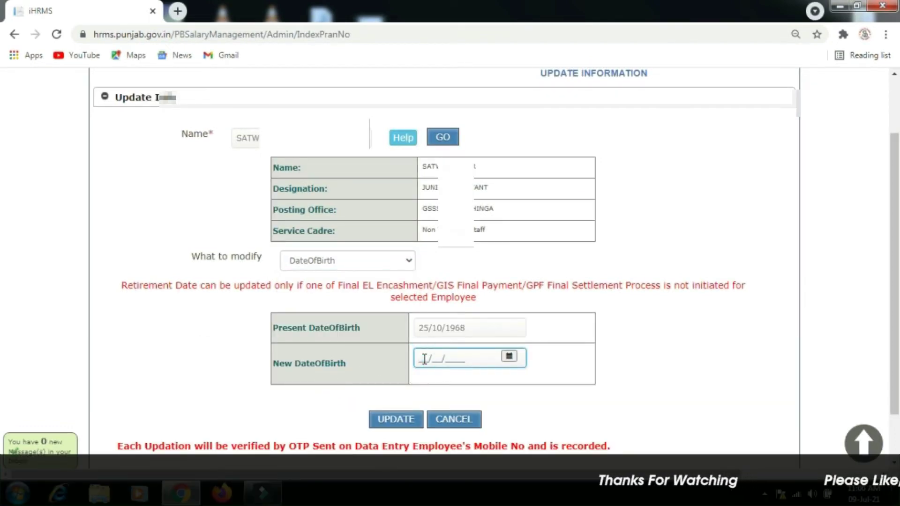
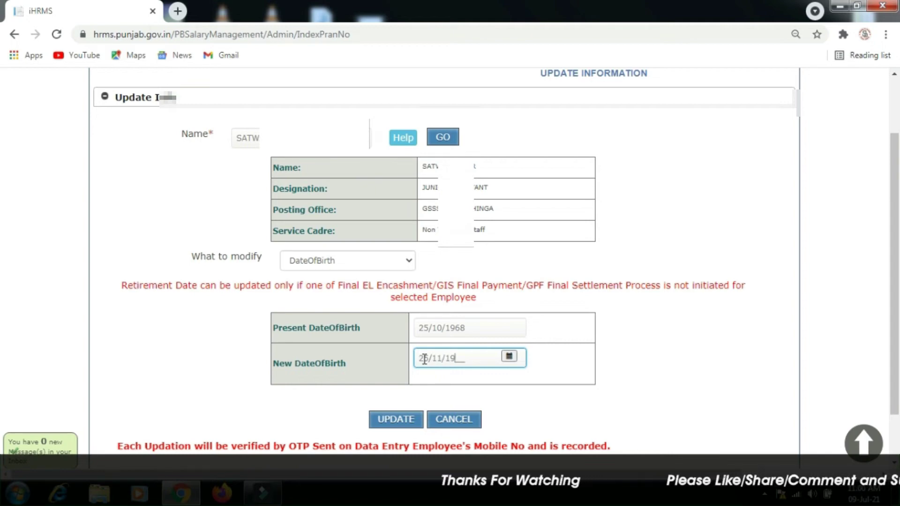
left_click(386, 424)
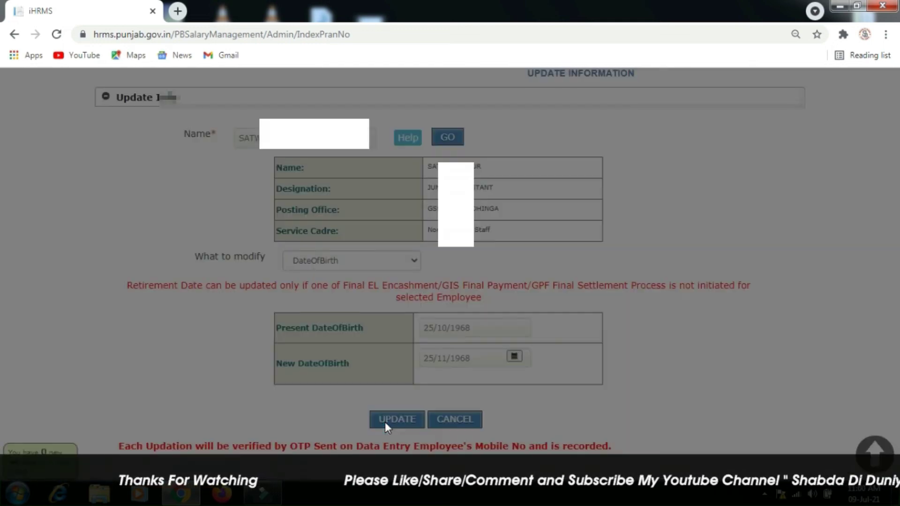
Enter the registered mobile number and request an OTP, acknowledging the sent alert
left_click(425, 146)
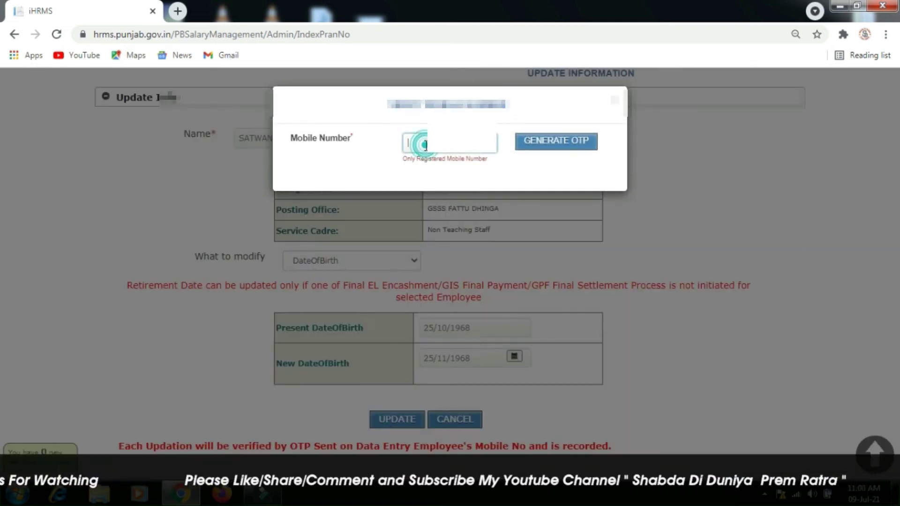
type("98558")
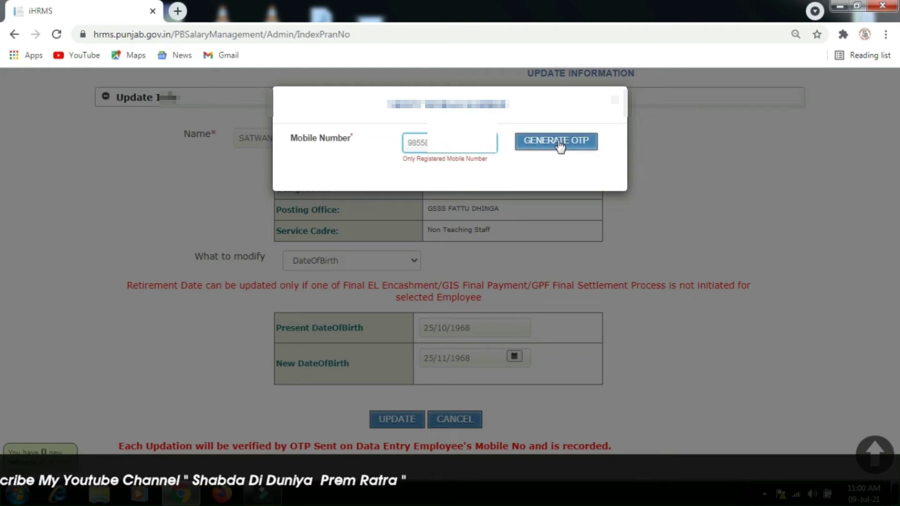
left_click(560, 147)
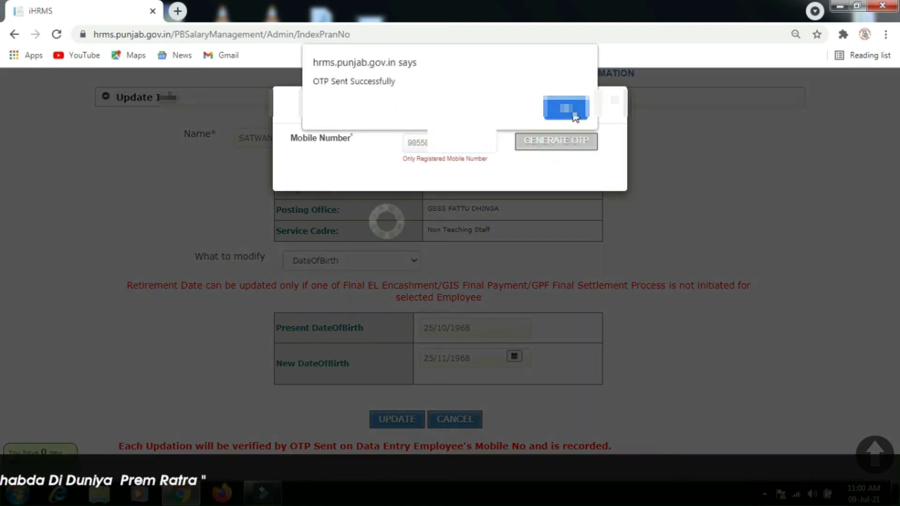
left_click(568, 107)
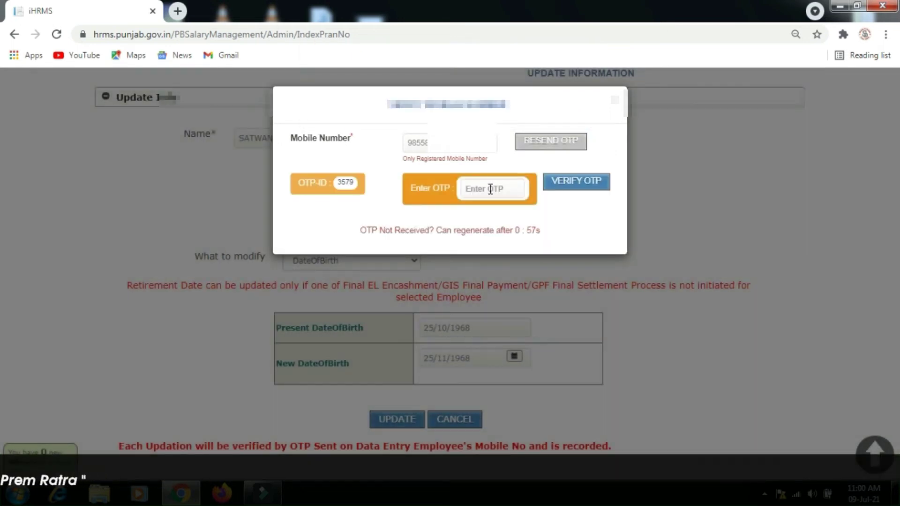
Enter the received OTP, verify it, and dismiss the verification and record-updated alerts
left_click(490, 188)
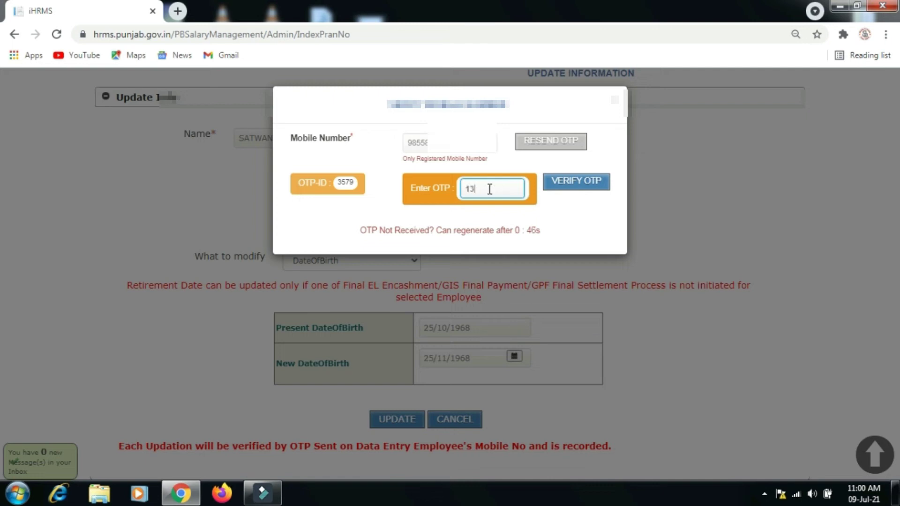
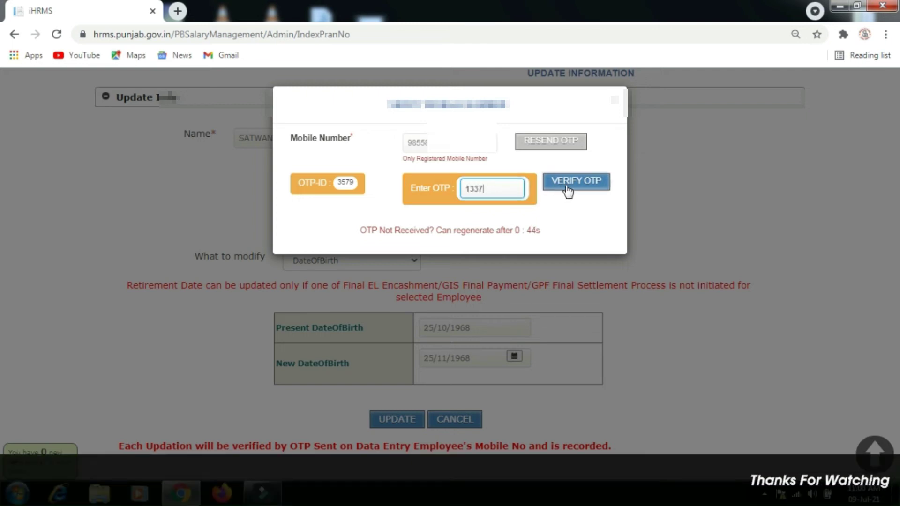
left_click(568, 187)
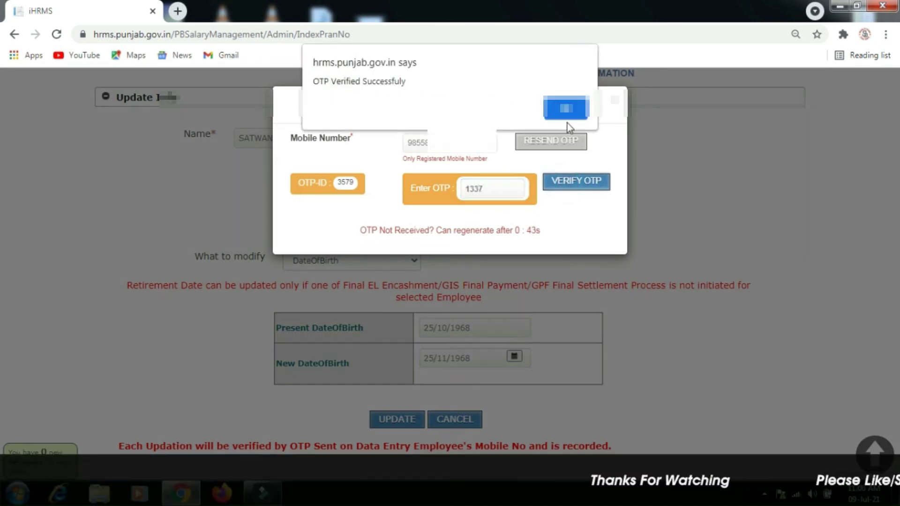
left_click(567, 109)
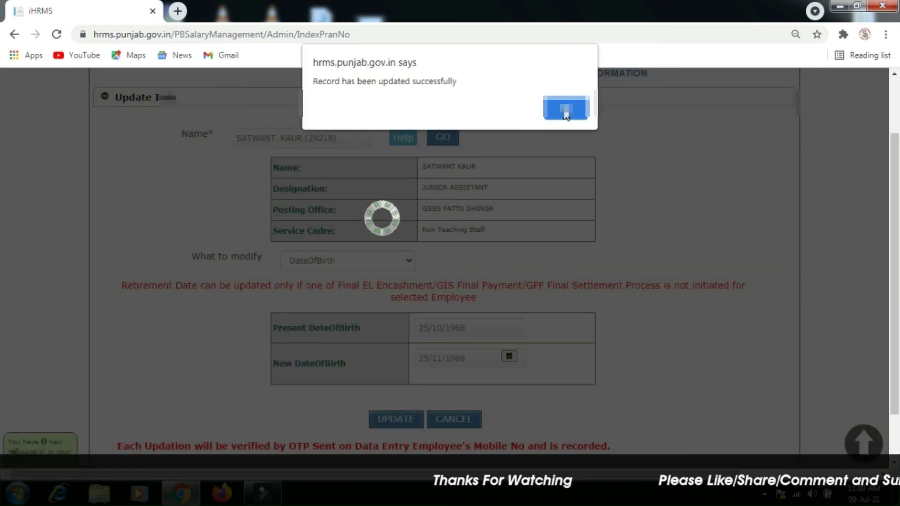
left_click(575, 111)
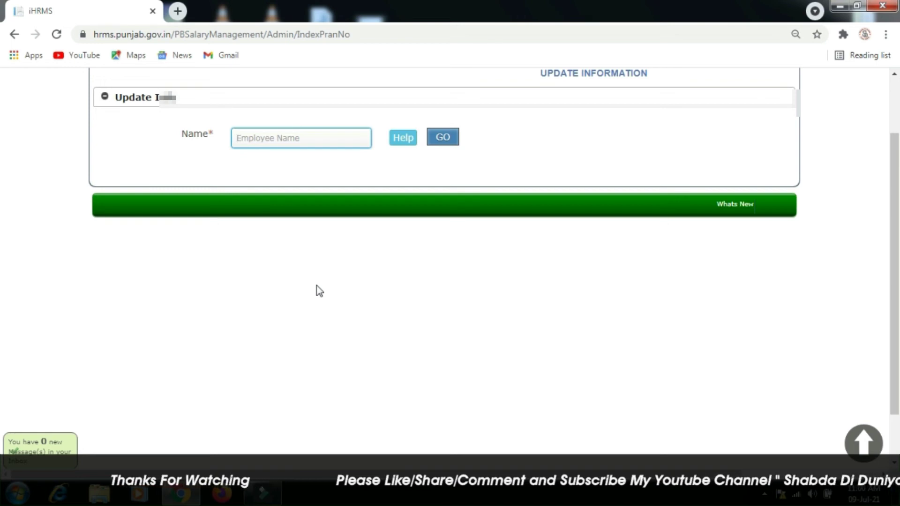
scroll(897, 187, "up", 2)
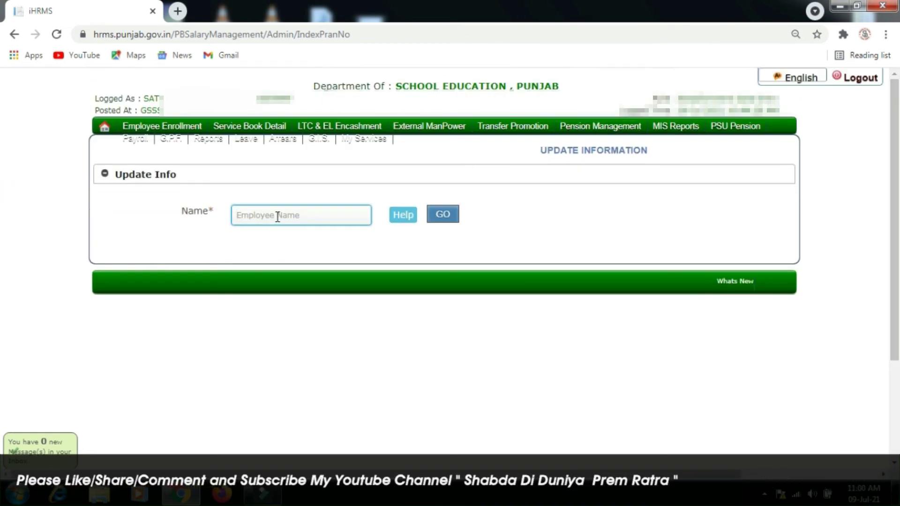
type("SATWA")
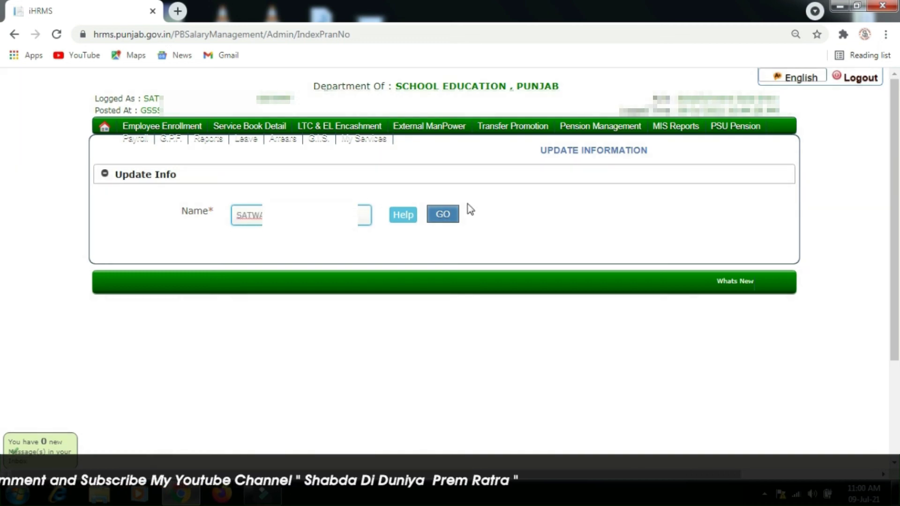
left_click(450, 217)
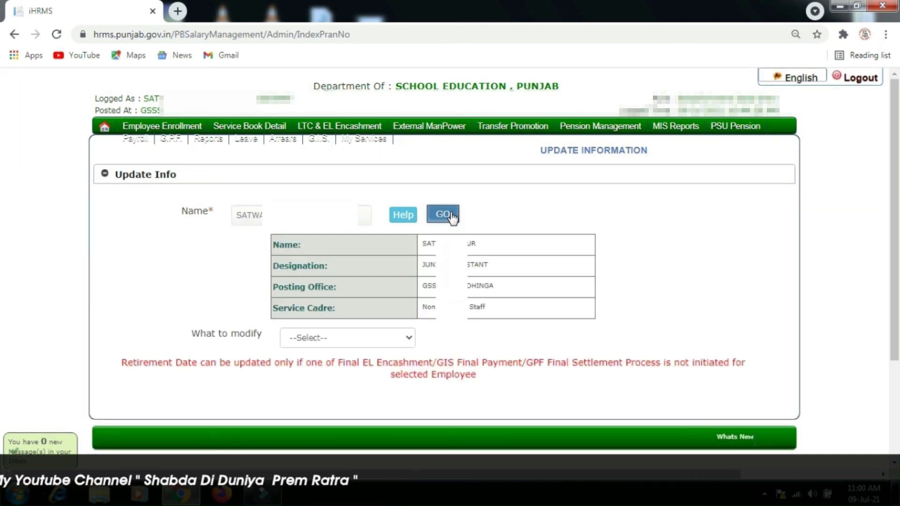
left_click(410, 340)
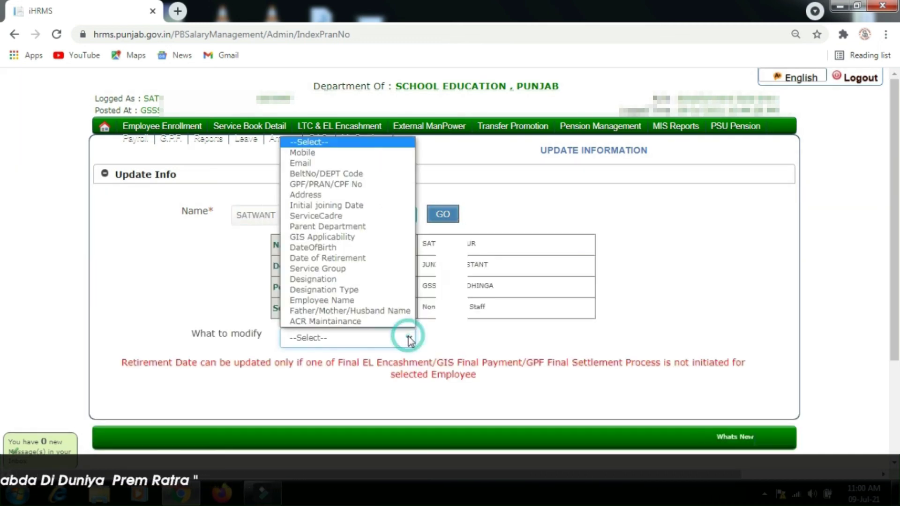
left_click(334, 248)
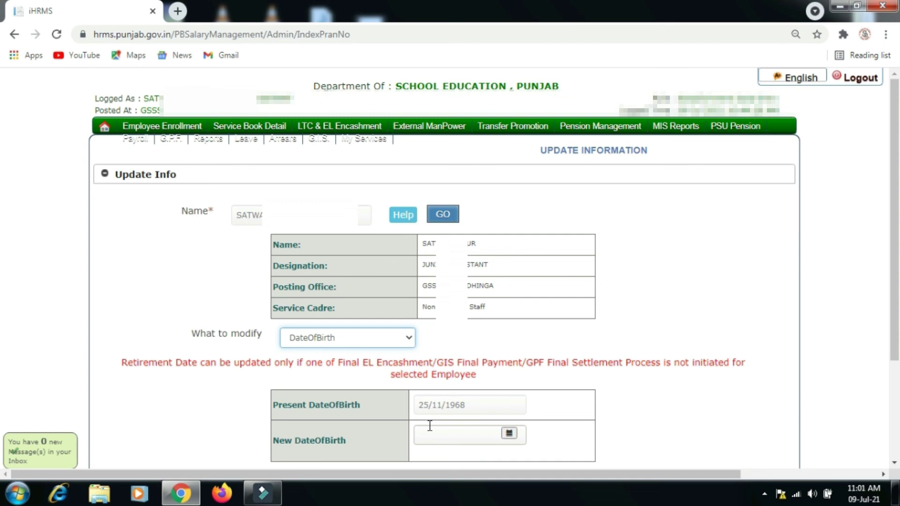
left_click(860, 79)
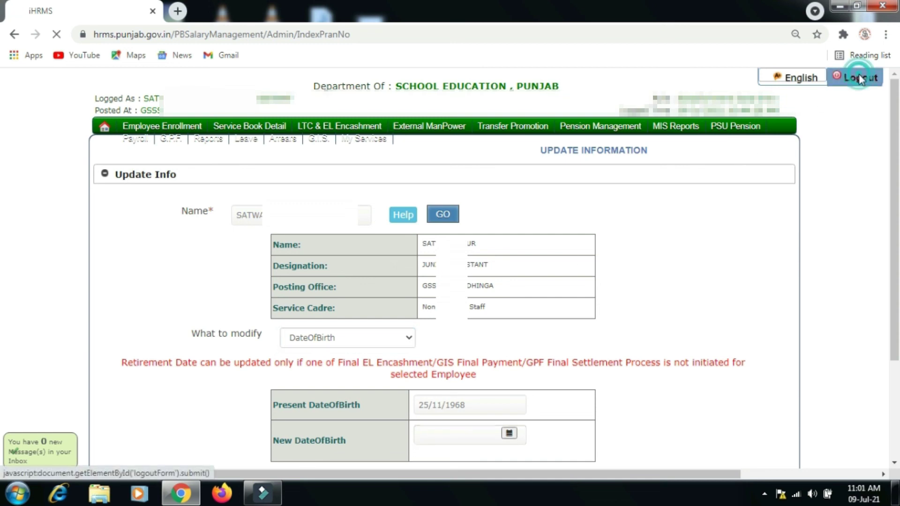